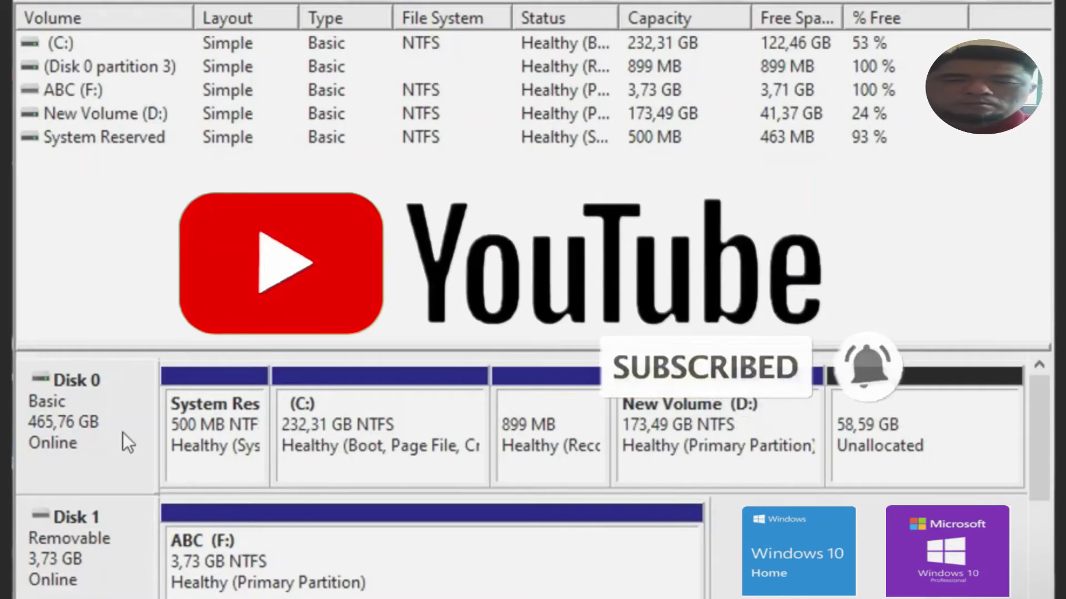
Shrink the ABC (F:) volume on Disk 1 by 1000 MB.
left_click(190, 425)
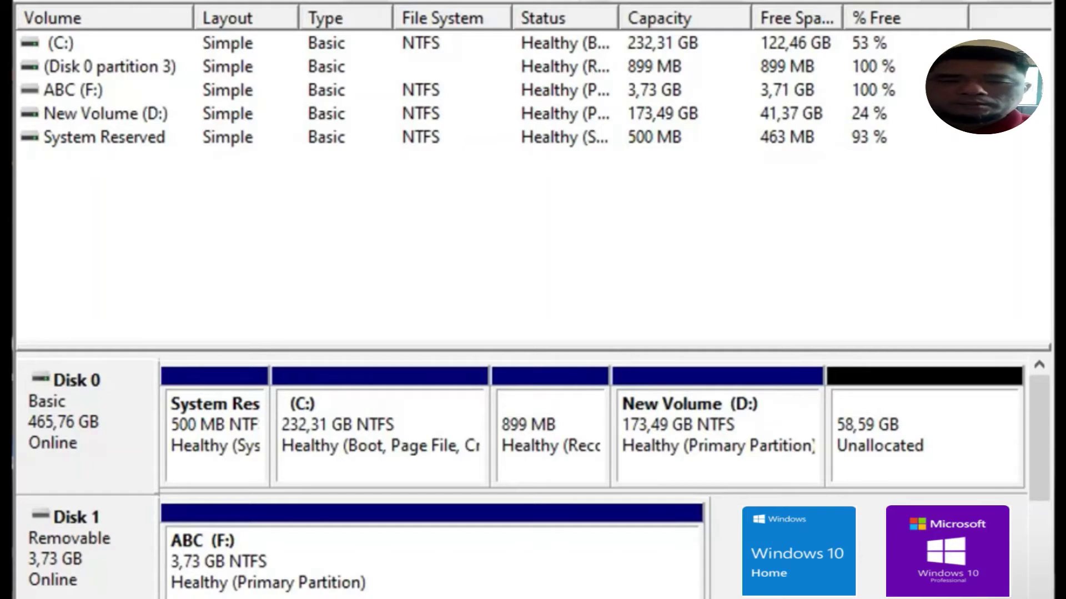
right_click(218, 554)
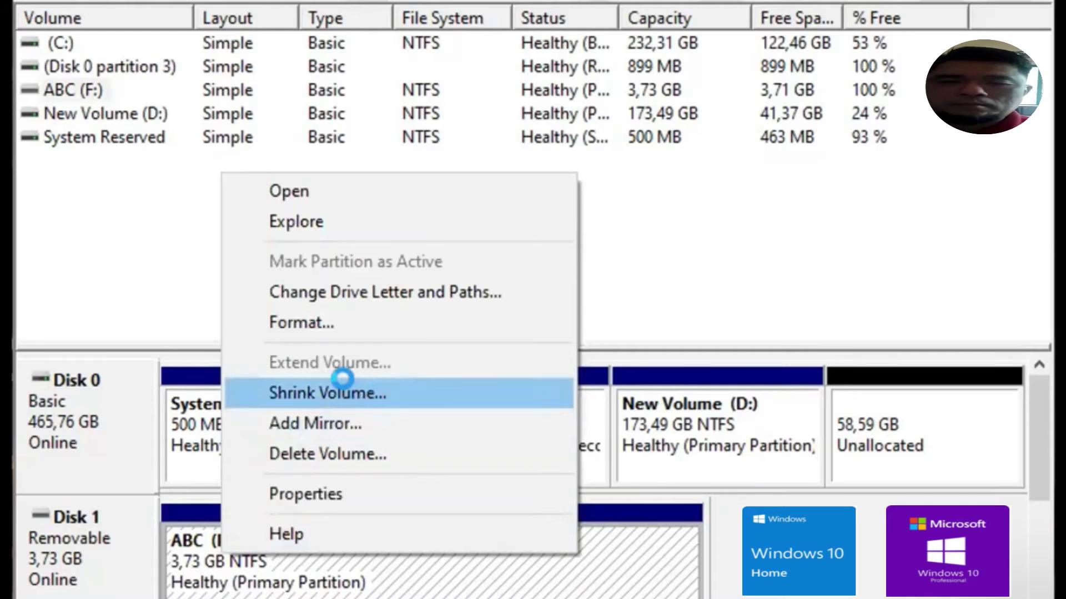
left_click(348, 383)
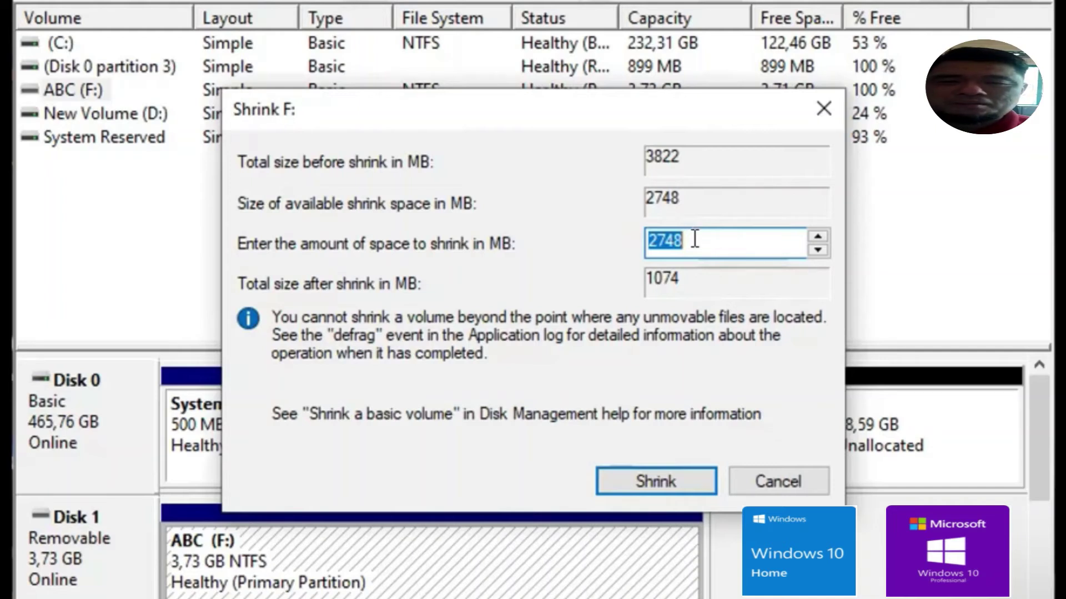
type("1000")
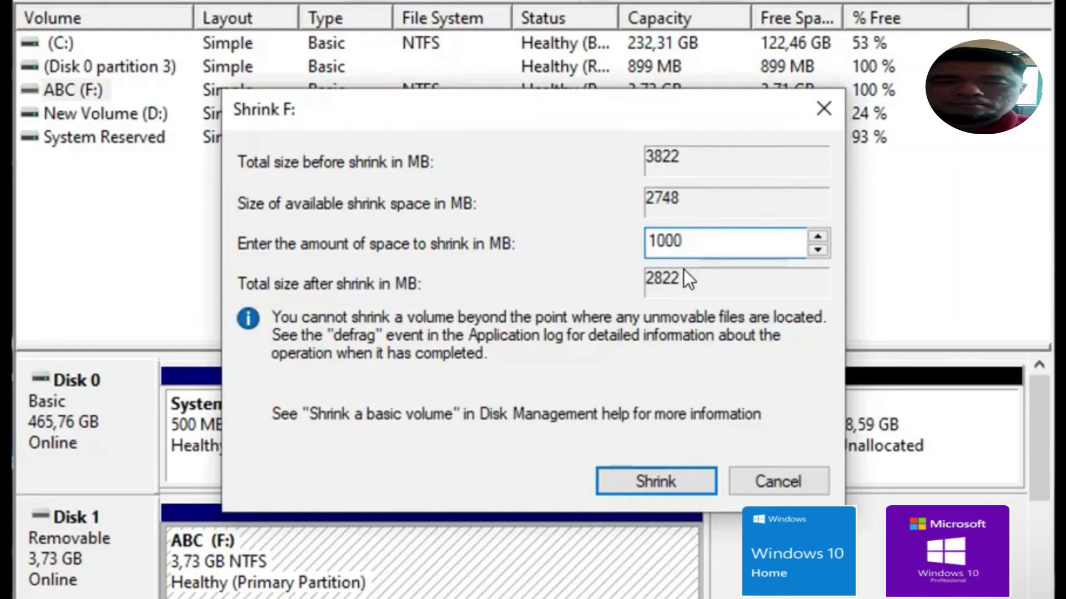
left_click(642, 480)
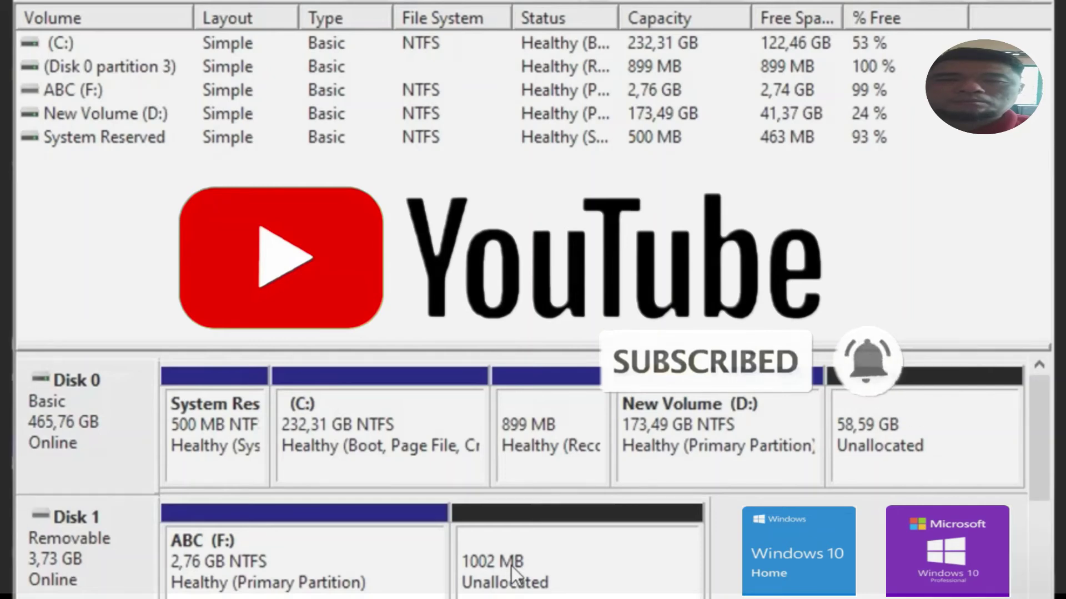
Start a new simple volume in Disk 1's unallocated space, accepting the size of 1000 MB.
right_click(512, 566)
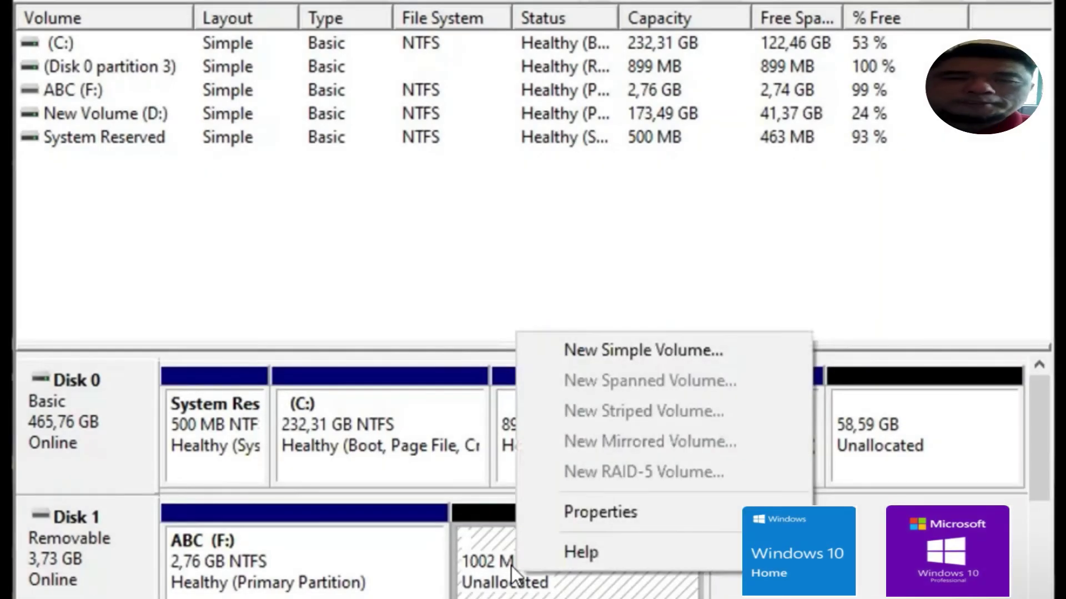
left_click(632, 351)
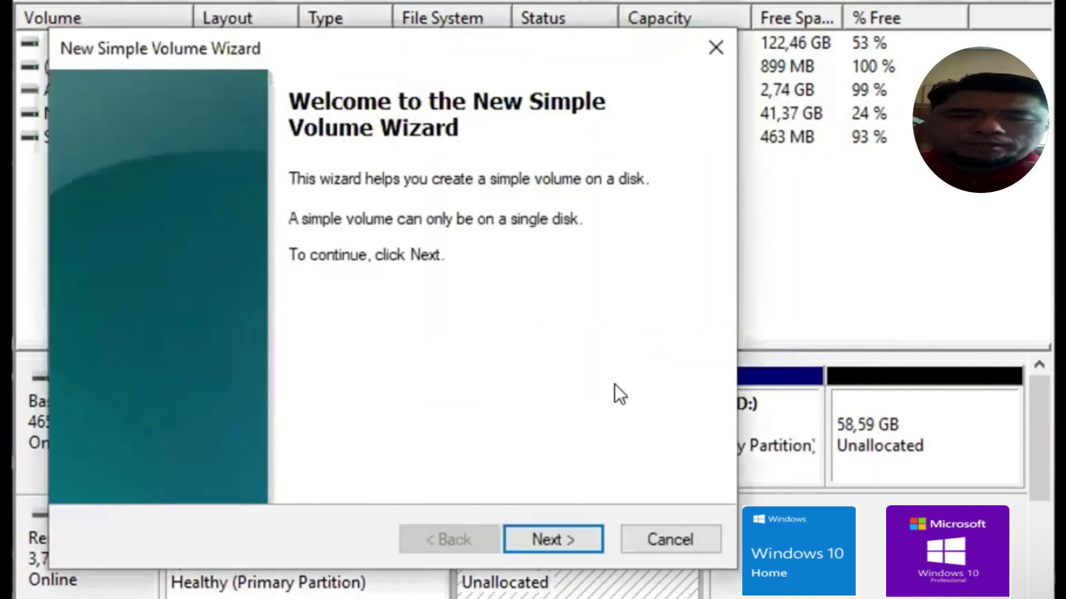
left_click(566, 536)
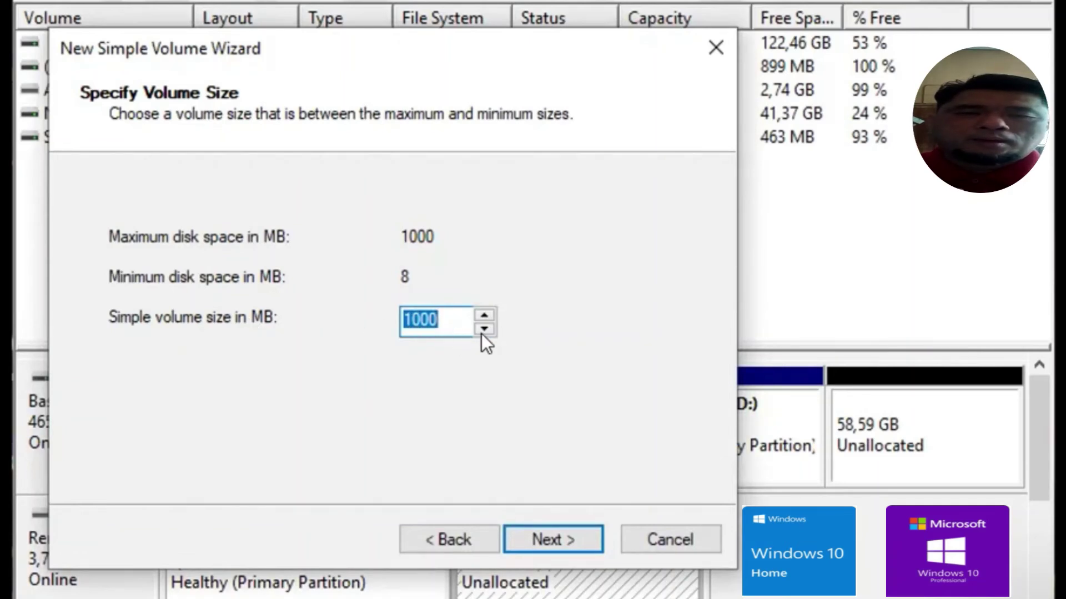
left_click(545, 536)
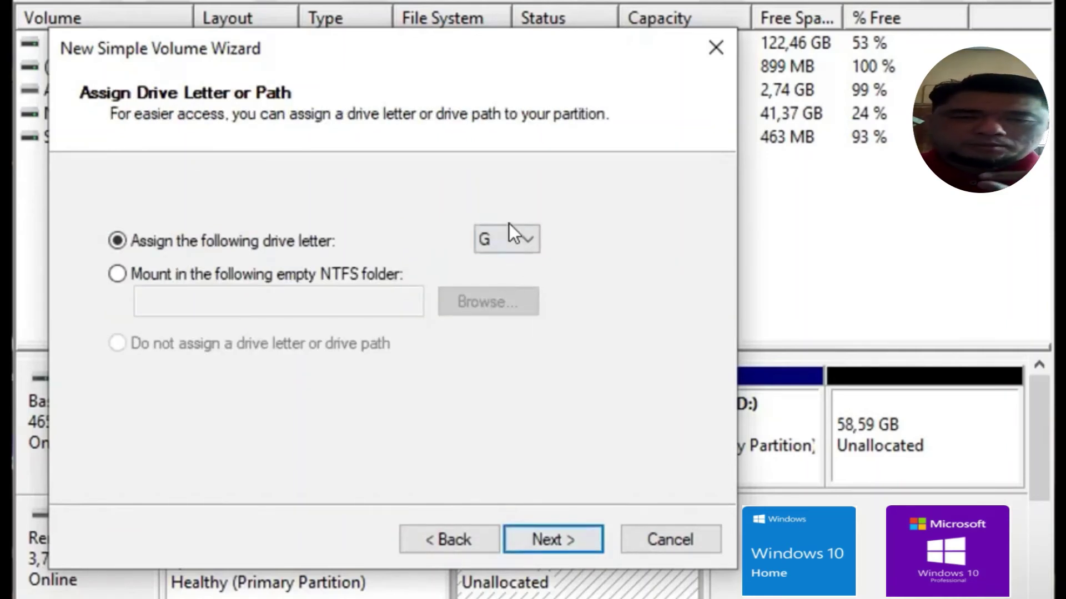
Assign drive letter G to the new volume.
left_click(527, 239)
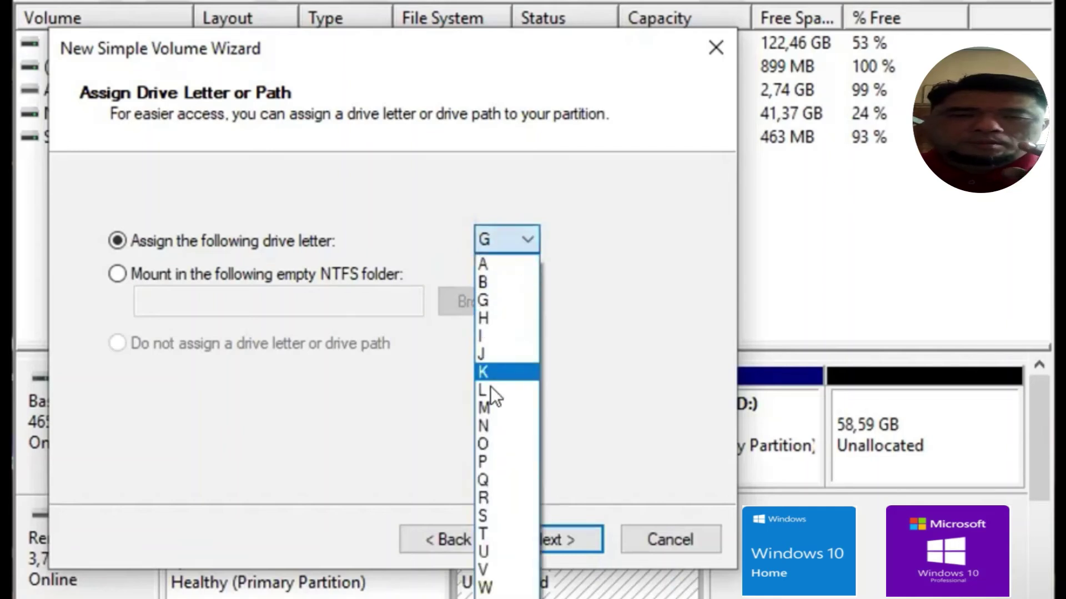
left_click(481, 300)
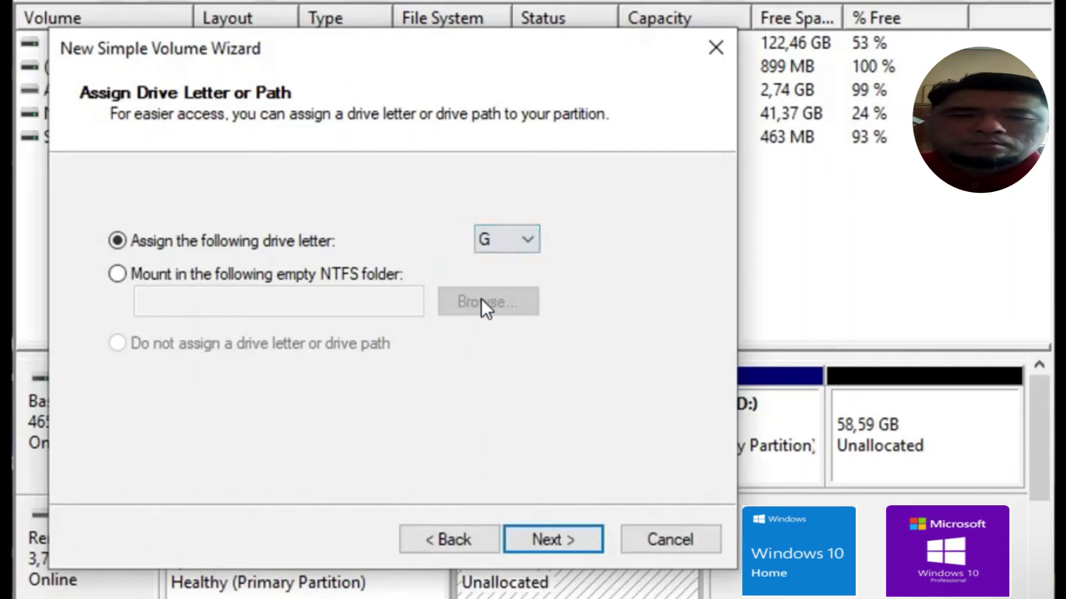
left_click(527, 240)
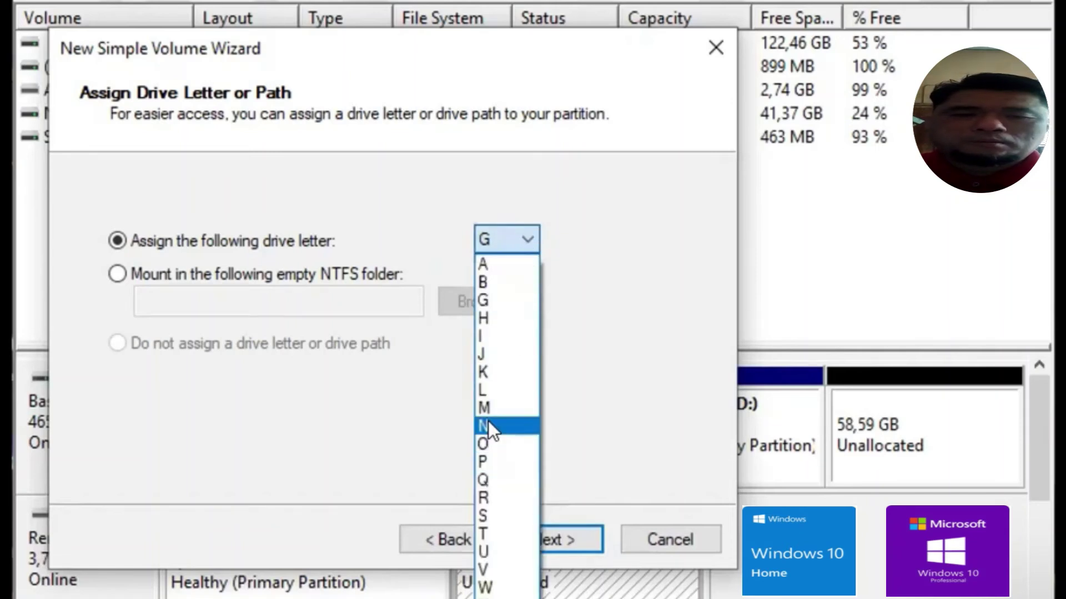
left_click(500, 299)
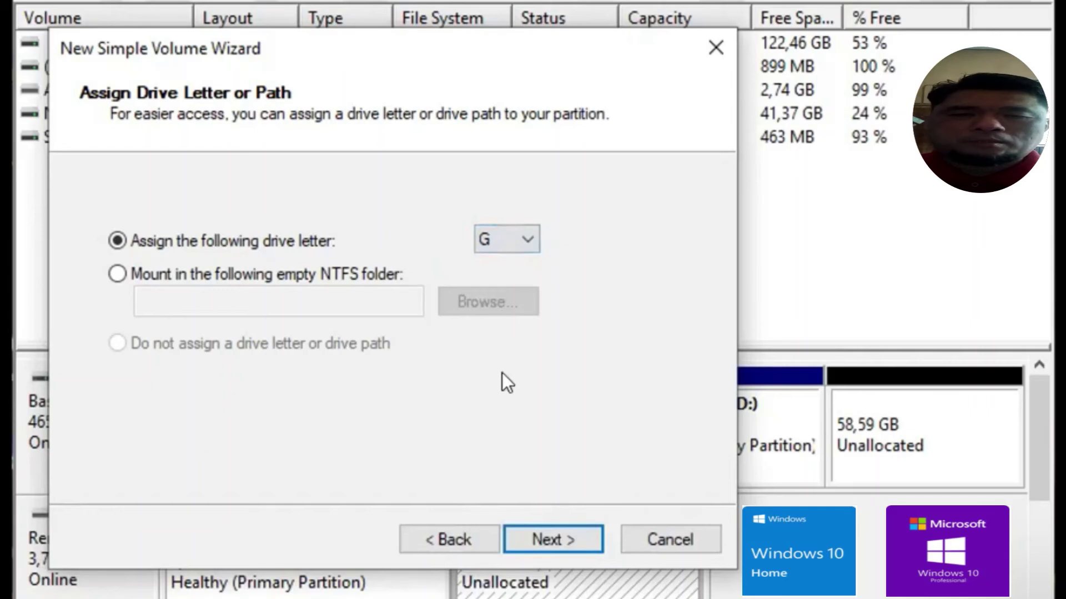
left_click(536, 540)
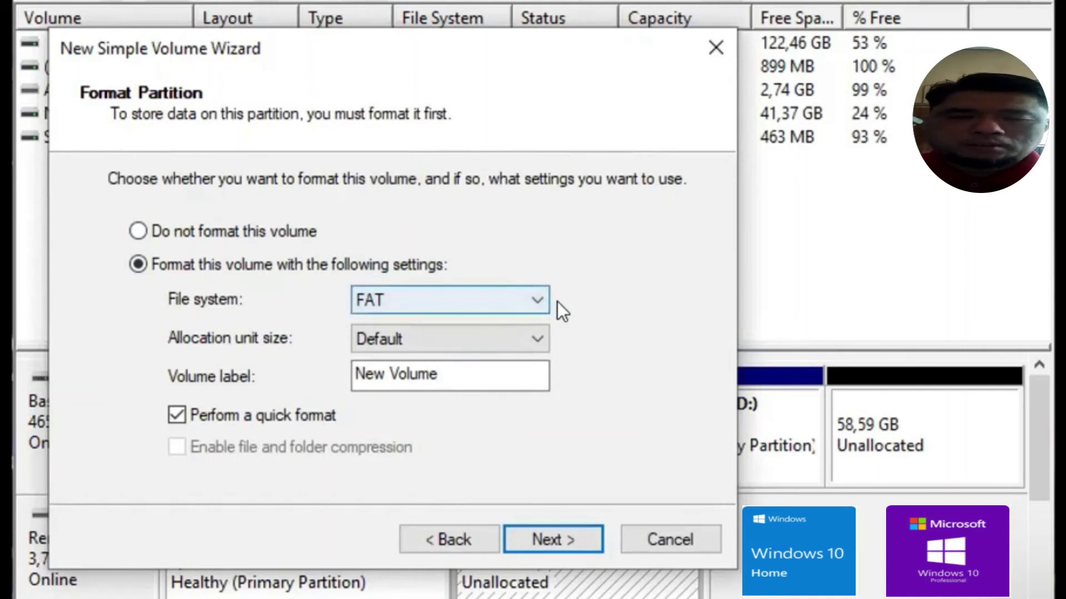
Set the new volume to be formatted as NTFS with the label ABC, and finish creating it.
left_click(531, 300)
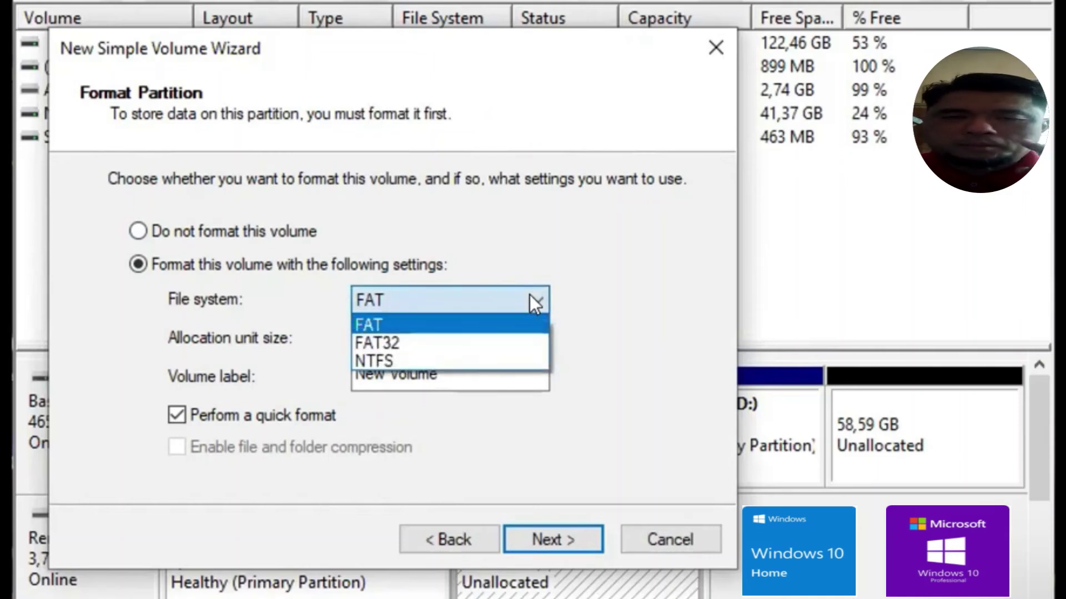
left_click(389, 360)
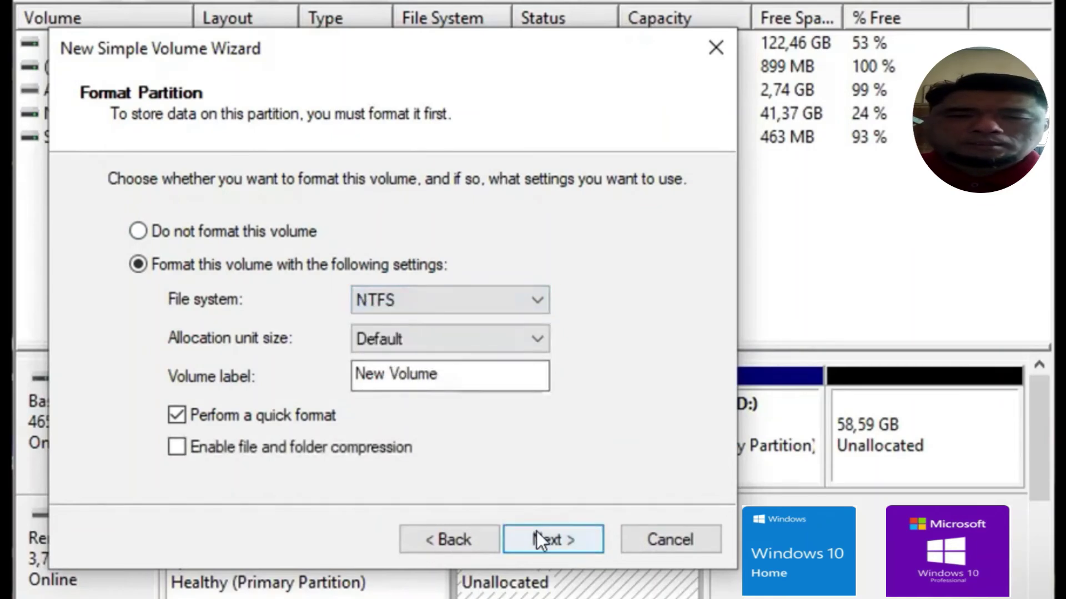
left_click(443, 369)
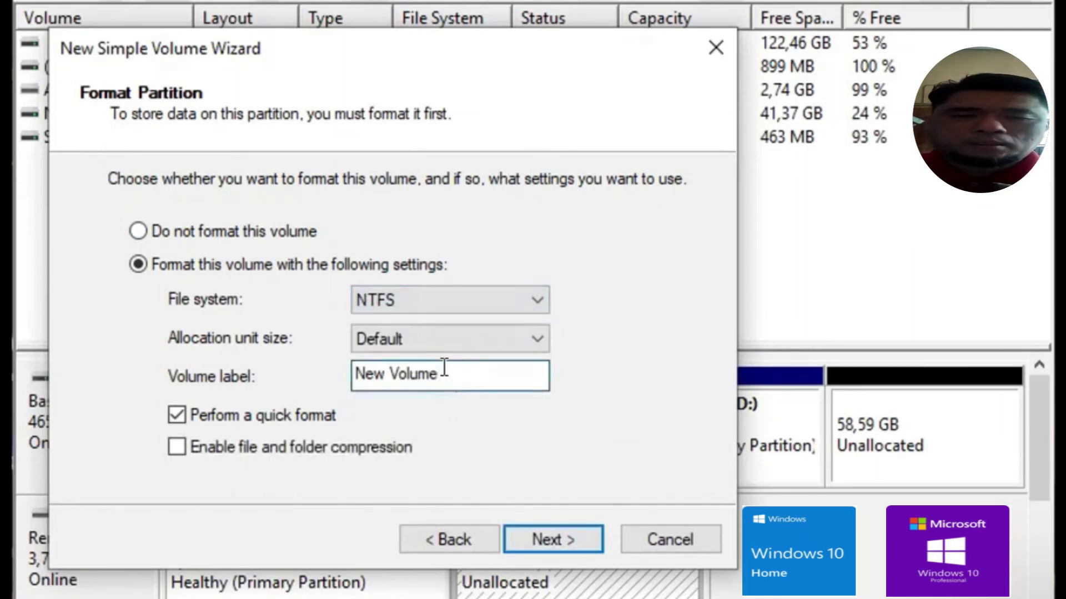
key("BackSpace")
key("BackSpace")
key("BackSpace")
key("BackSpace")
key("BackSpace")
key("BackSpace")
key("BackSpace")
key("BackSpace")
key("BackSpace")
key("BackSpace")
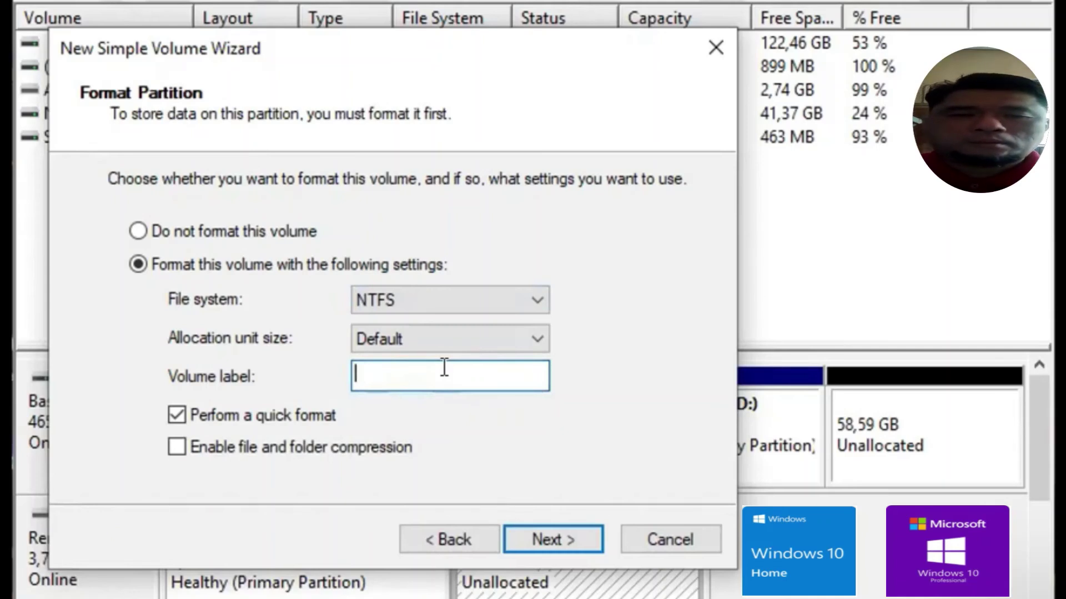
type("ABF")
key("BackSpace")
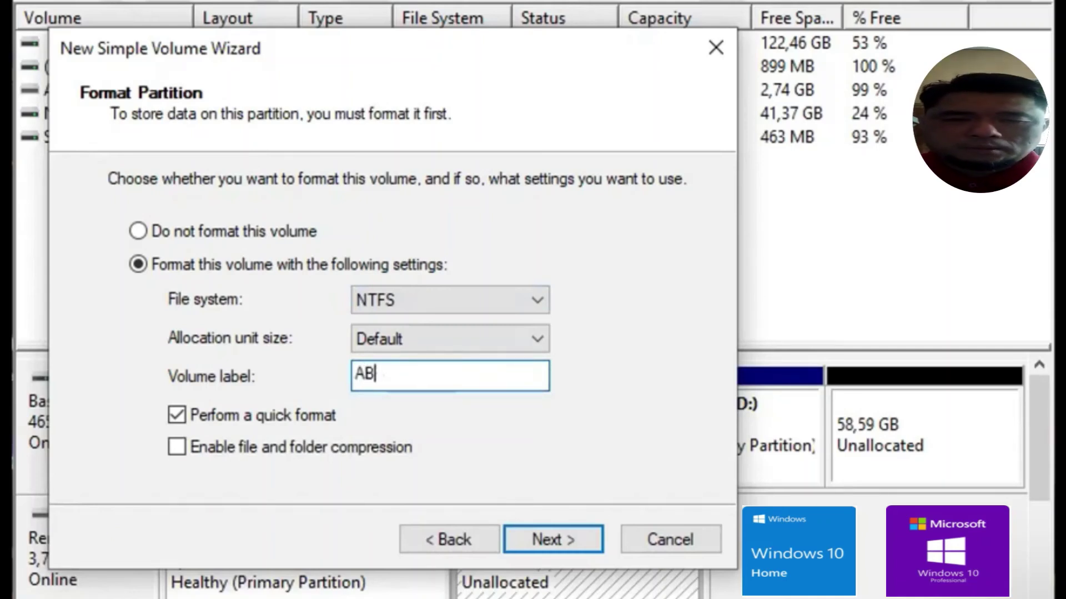
type("C")
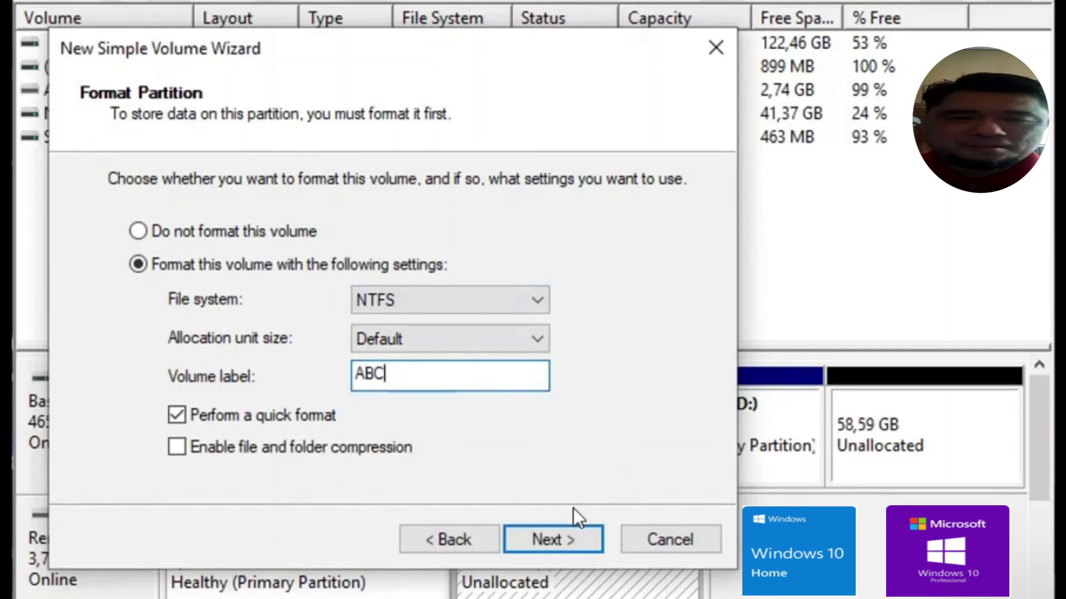
left_click(555, 533)
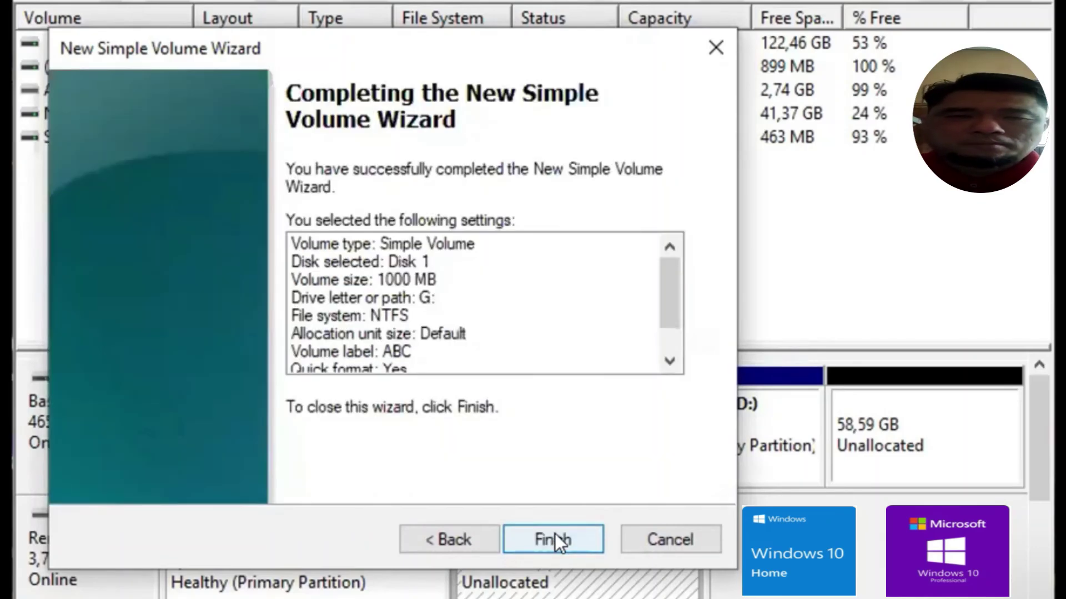
left_click(554, 534)
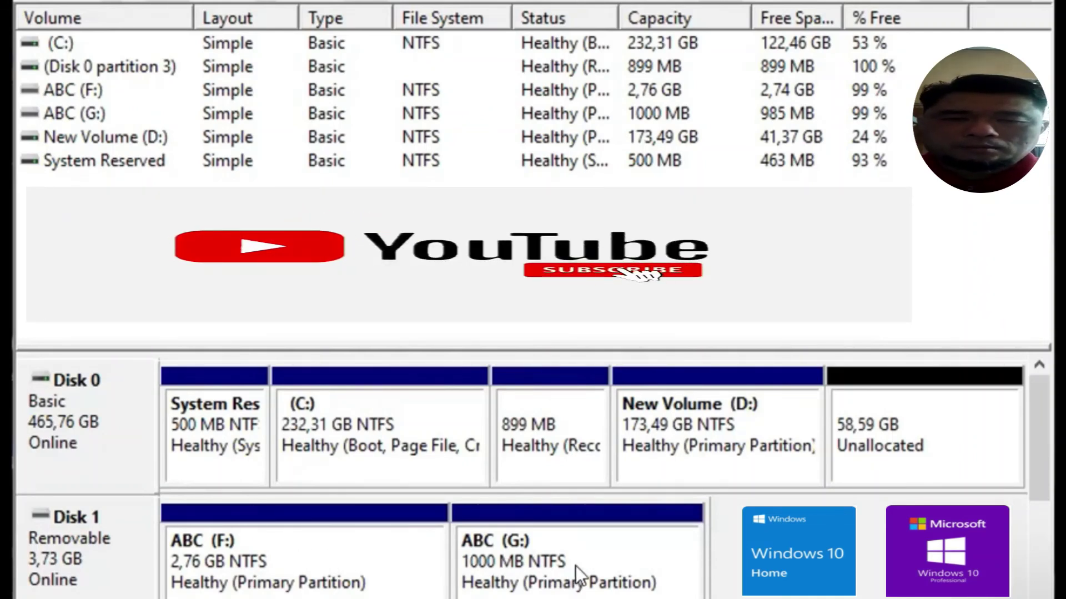
left_click(660, 462)
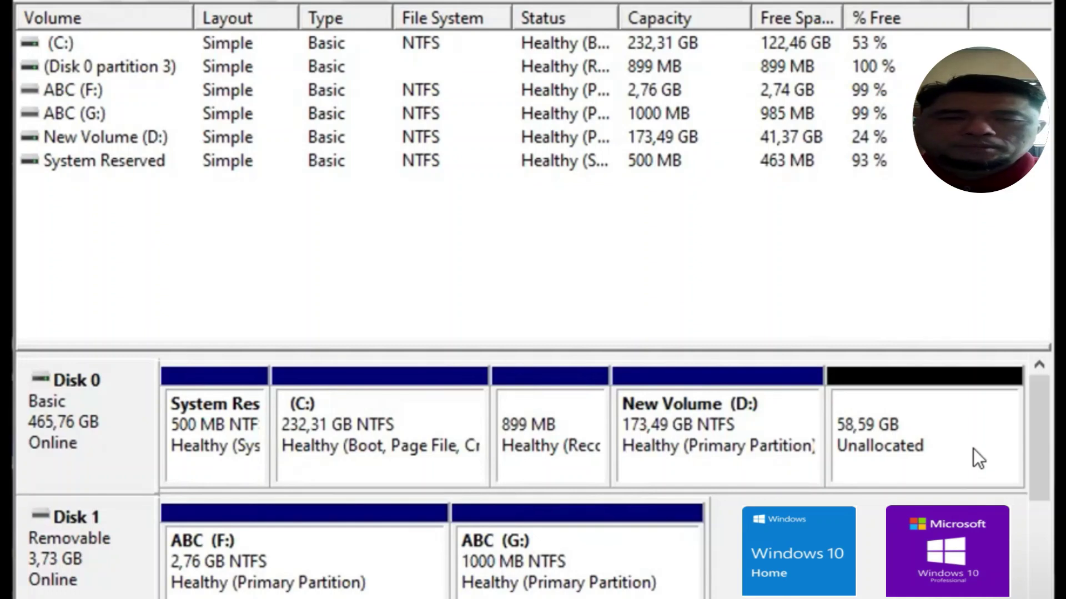
left_click(199, 432)
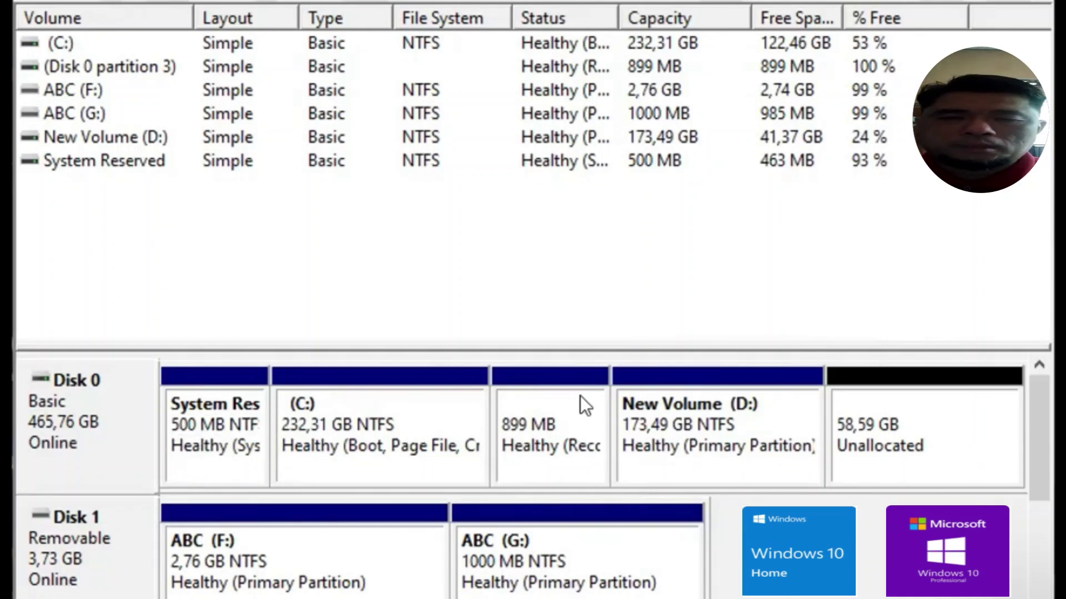